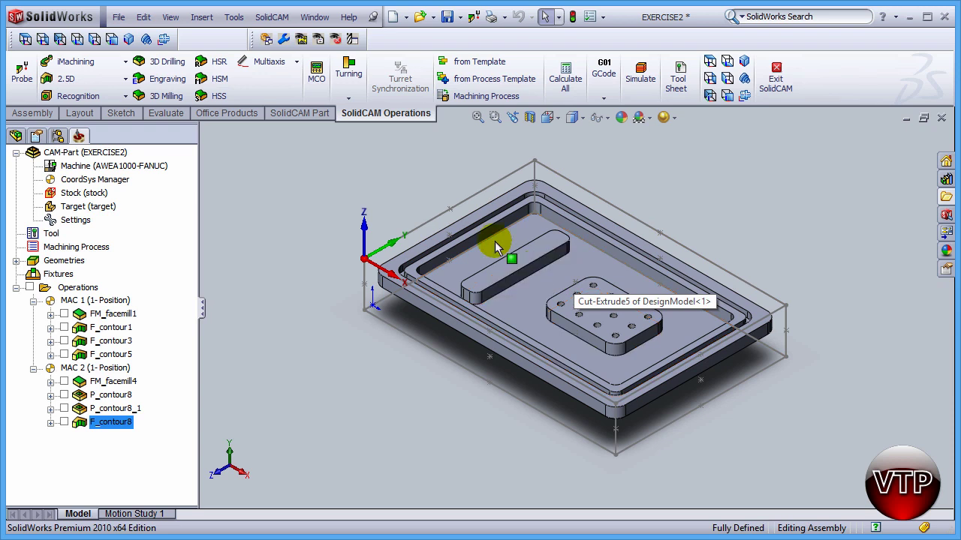
- Add a Pocket milling operation on geometry contour8, auto-named P_contour8_2
right_click(75, 286)
mouse_move(126, 314)
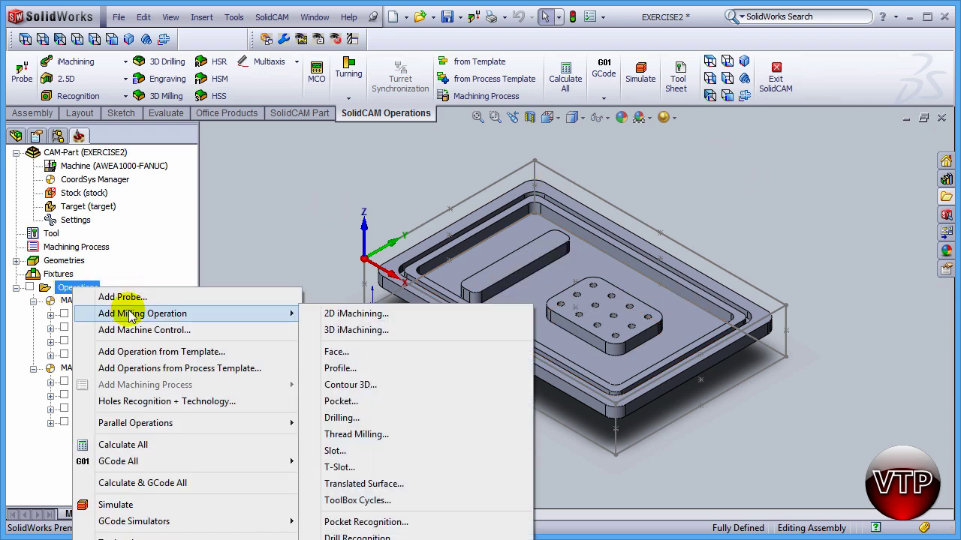
left_click(407, 400)
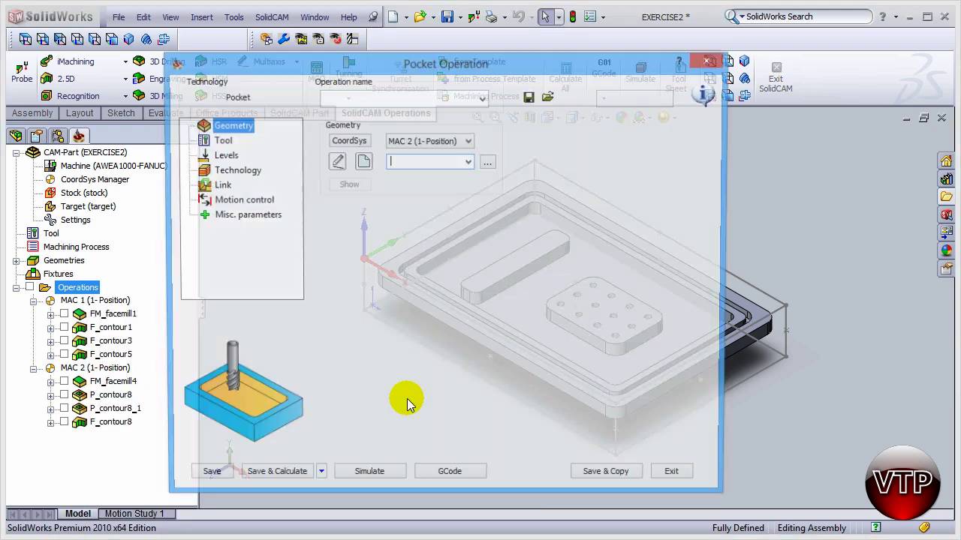
left_click(468, 161)
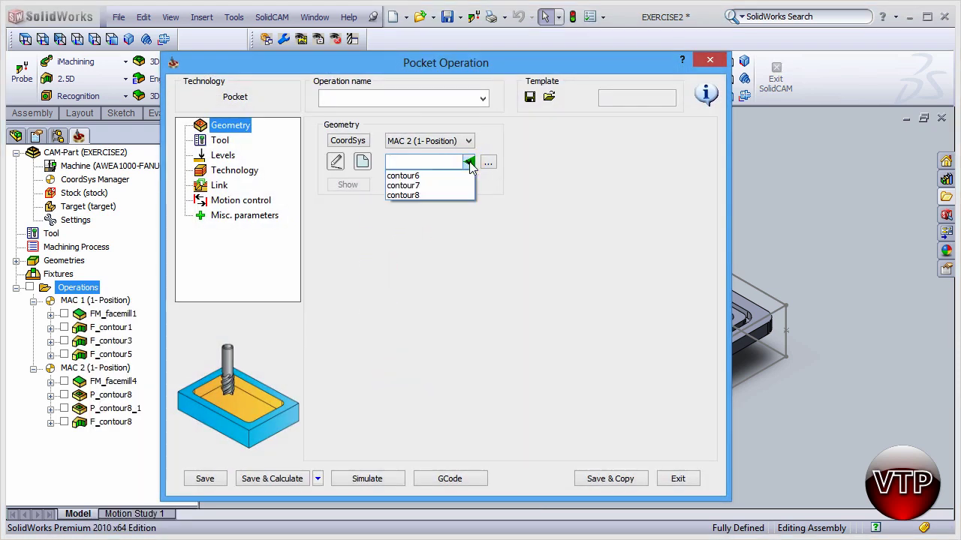
left_click(408, 196)
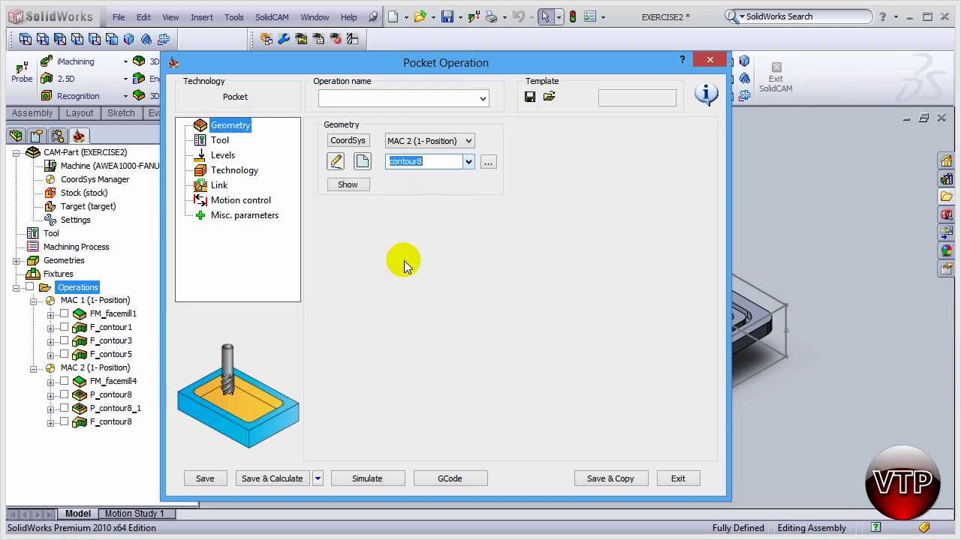
left_click(220, 141)
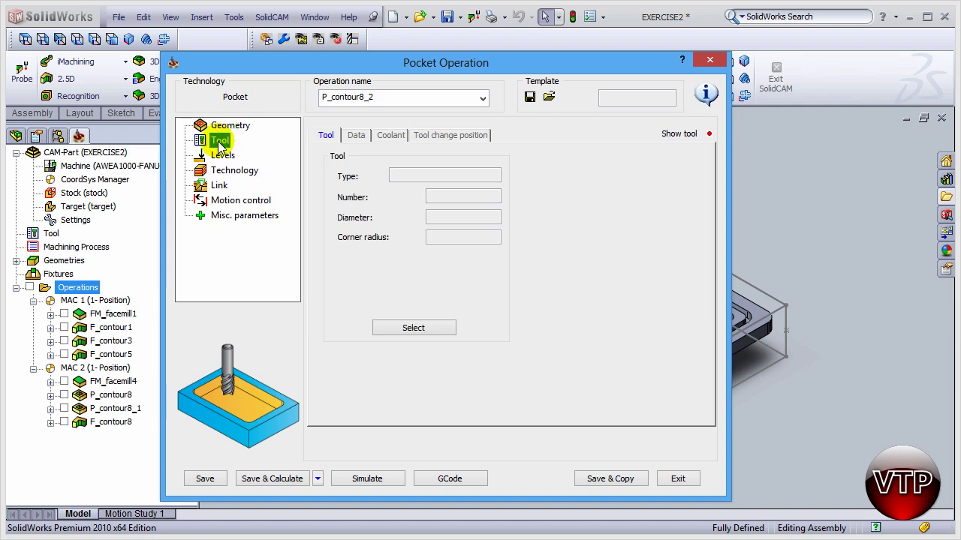
- Assign tool 3, the 0.2 inch END MILL, from the tool library
left_click(414, 328)
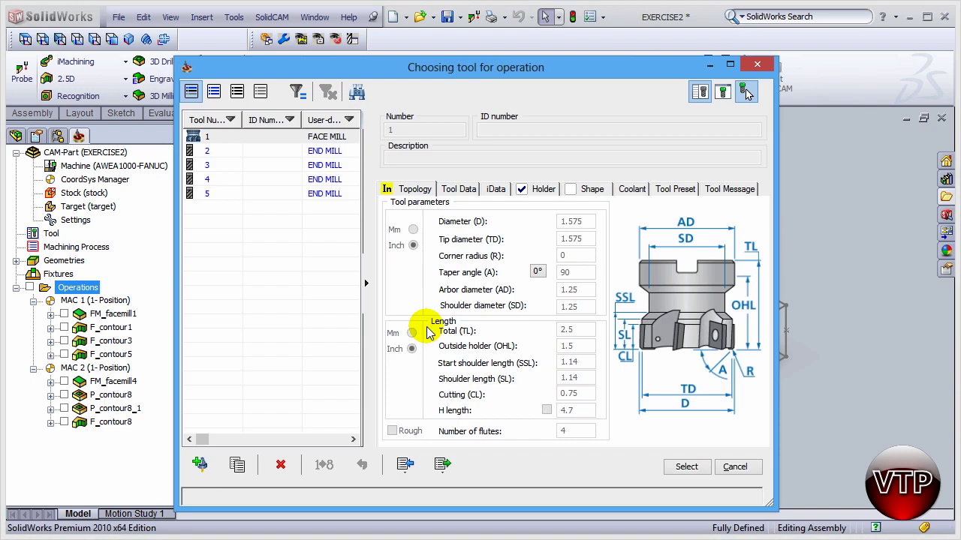
left_click(324, 151)
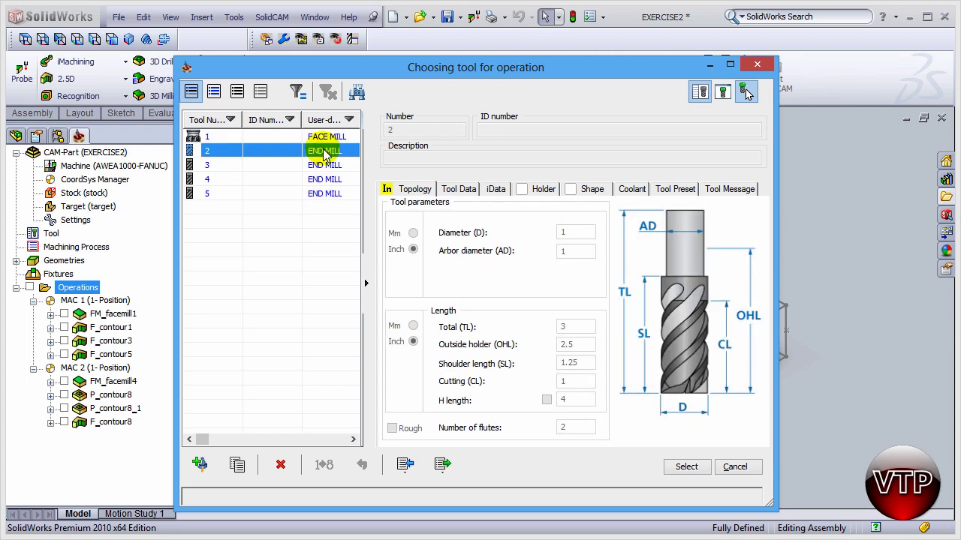
left_click(324, 166)
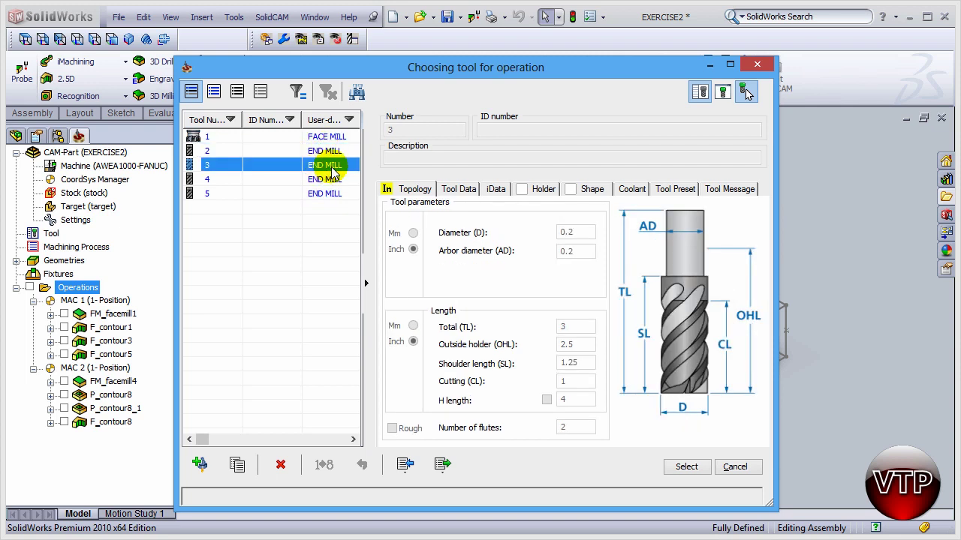
left_click(686, 467)
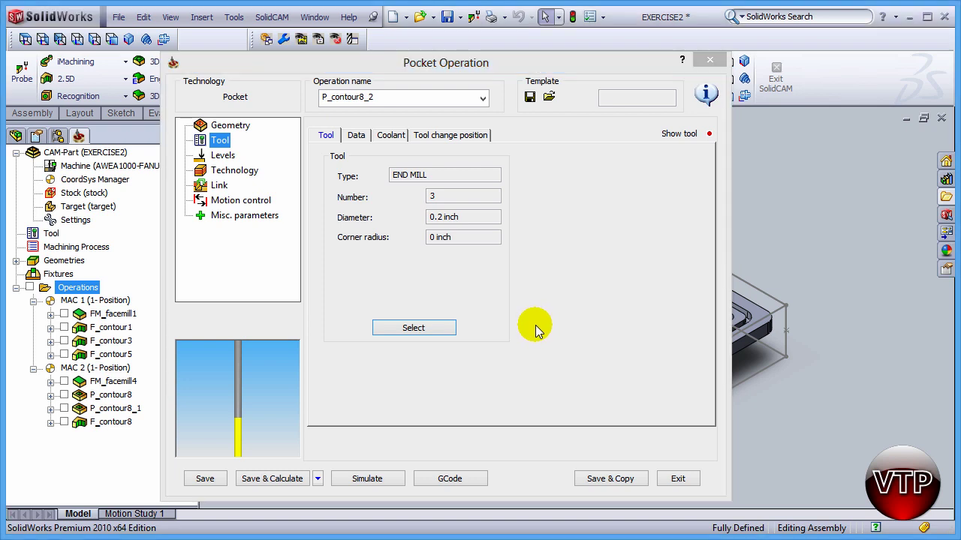
- Pick the pocket floor at Z -0.5 as the lower level, keeping pocket depth 0.25
left_click(224, 156)
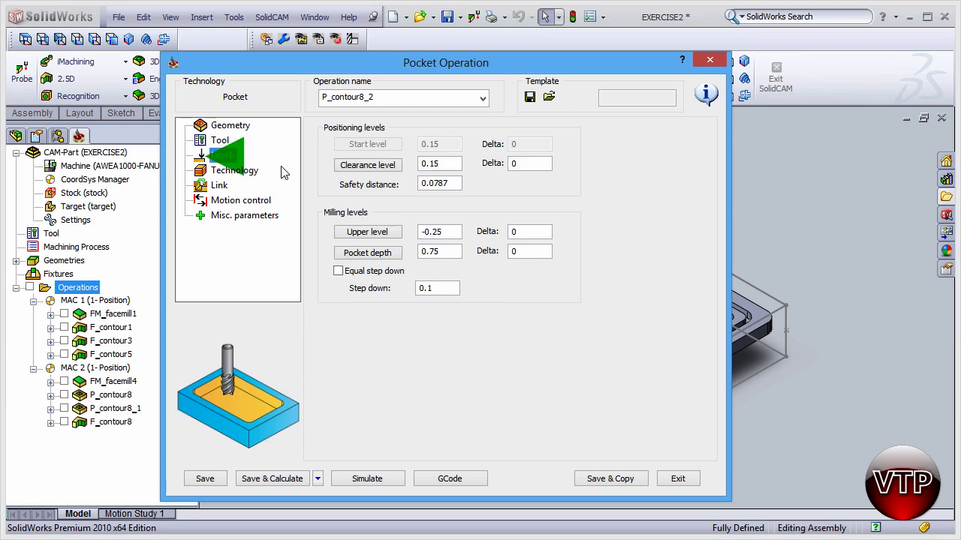
left_click(371, 254)
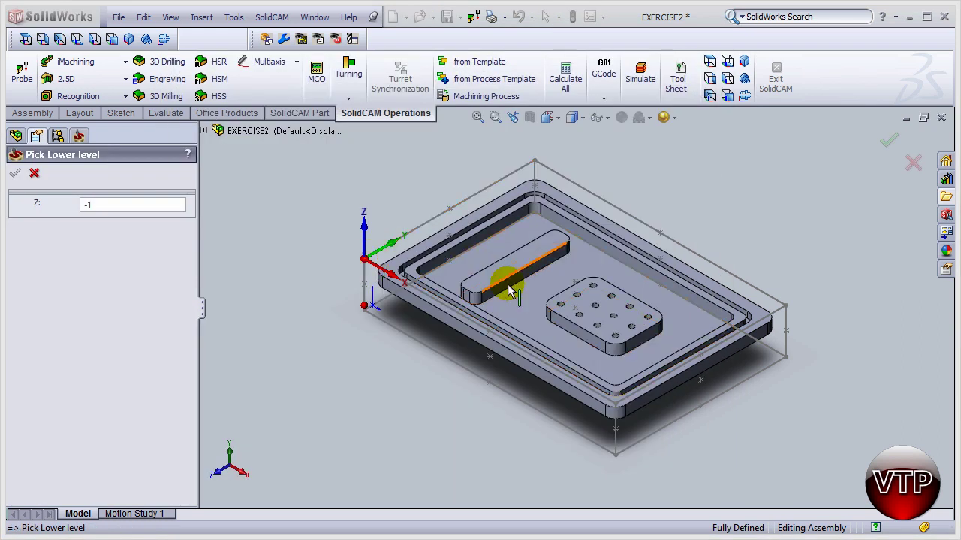
left_click(531, 306)
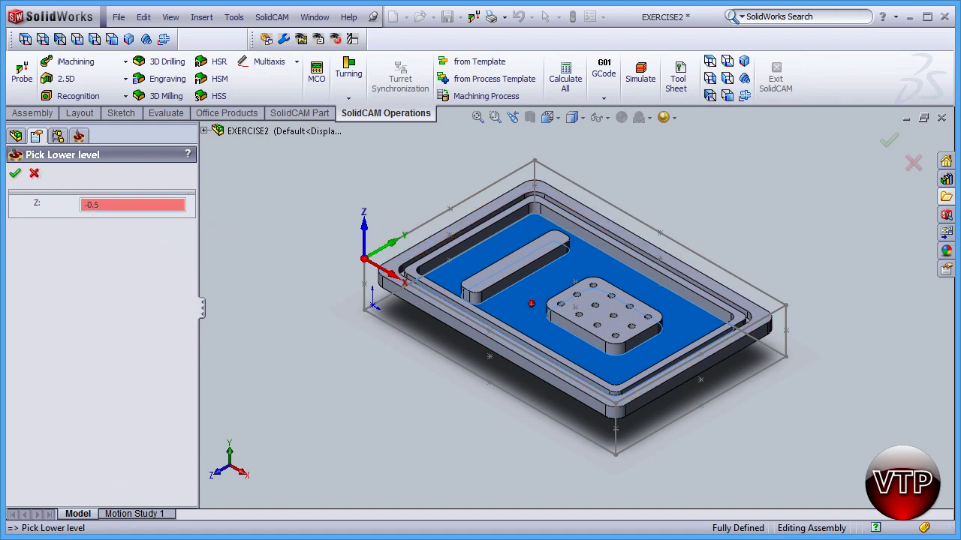
left_click(15, 173)
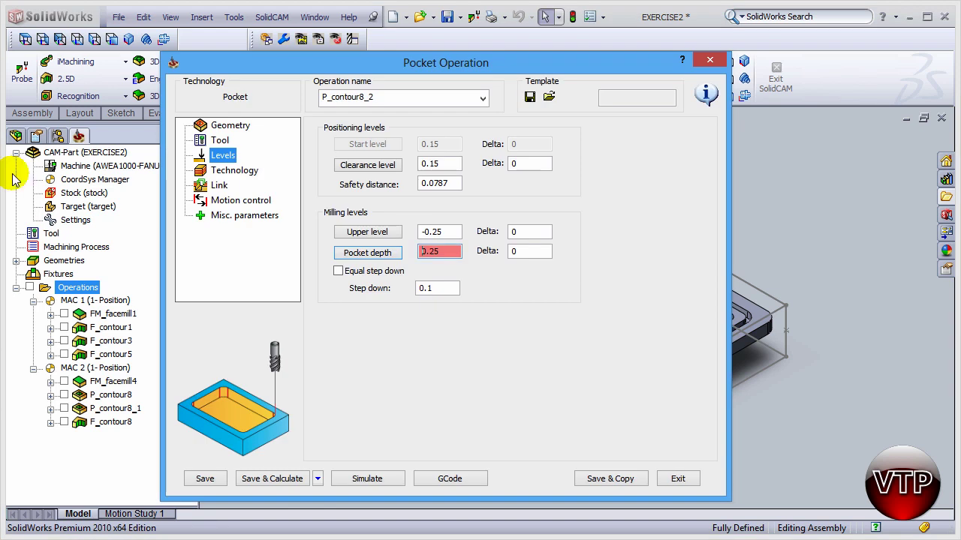
left_click(443, 252)
key("Home")
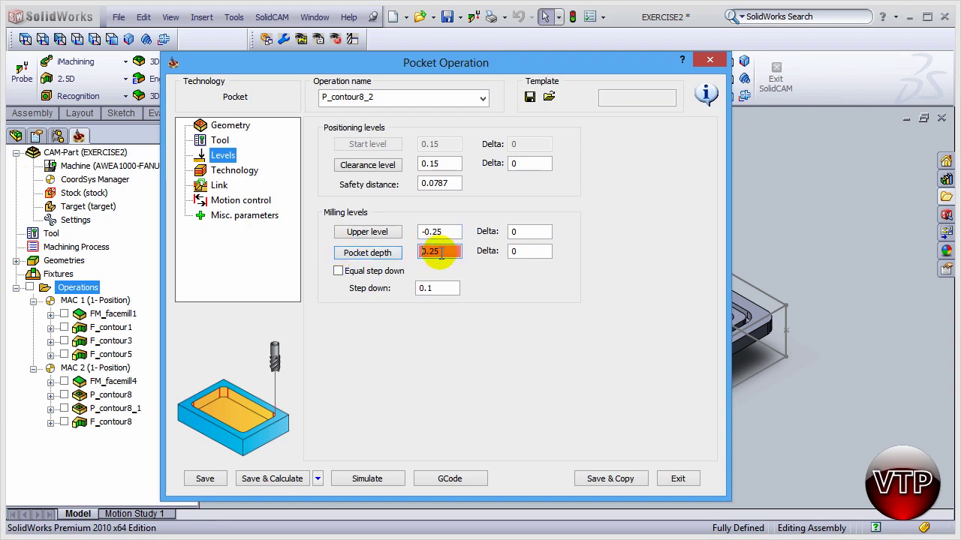
left_click(448, 232)
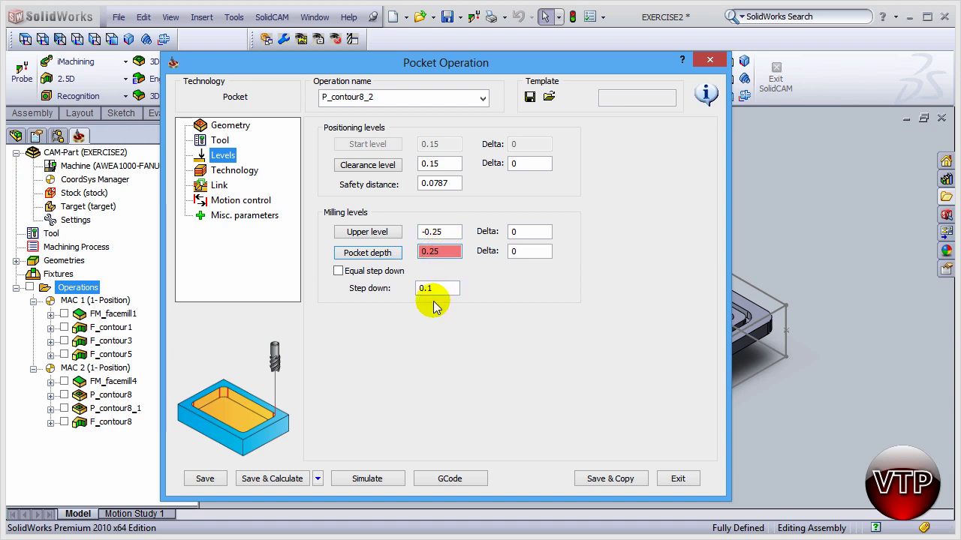
- On the Technology page, enter 0.005 as wall offset and start the island offset
left_click(246, 176)
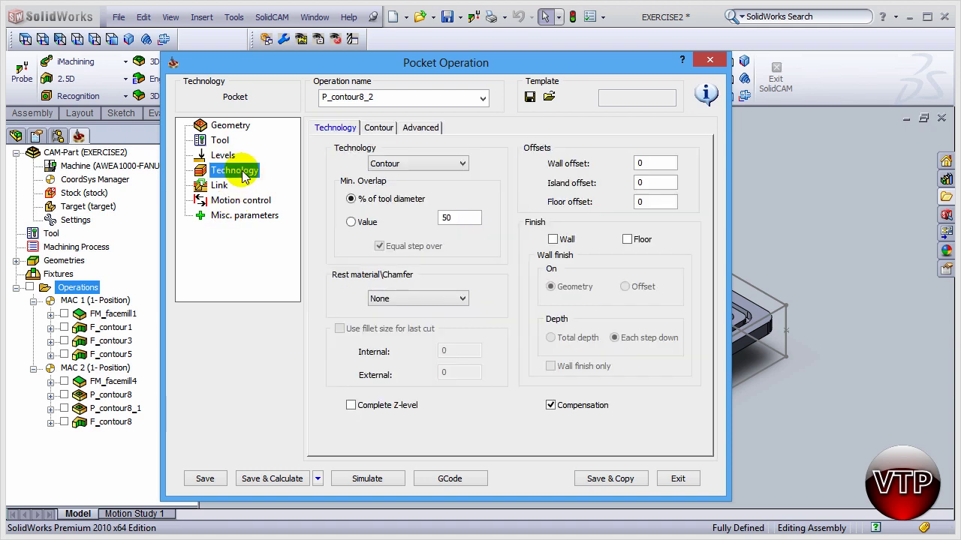
left_click(659, 164)
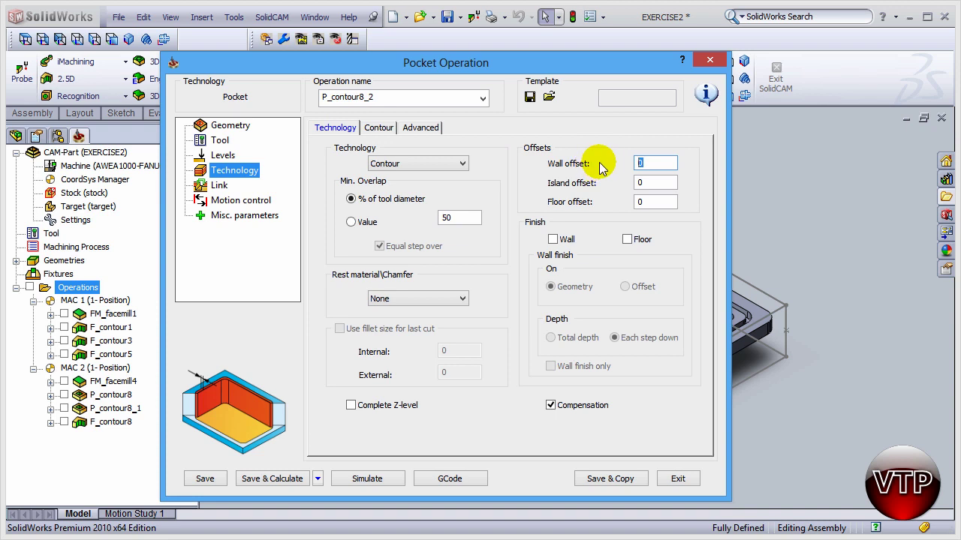
type(".005")
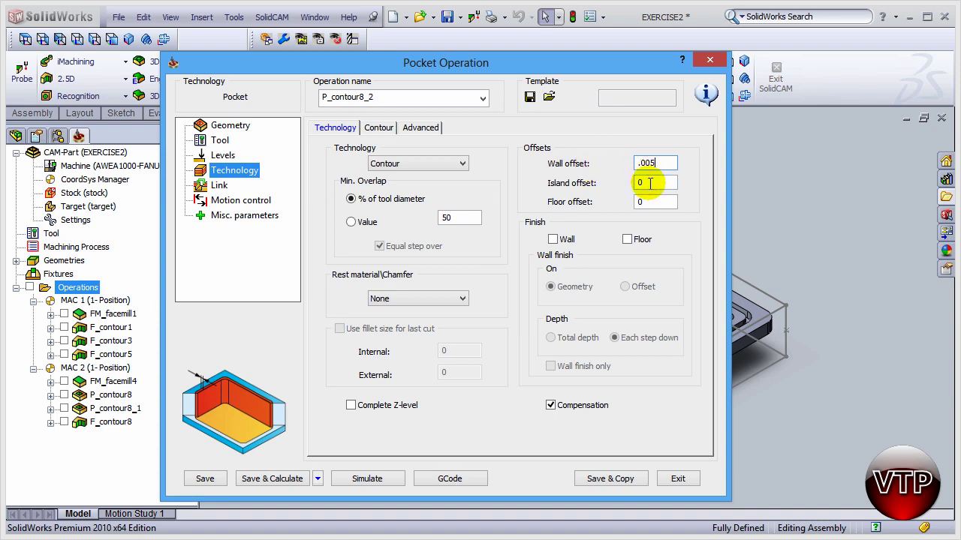
left_click(655, 187)
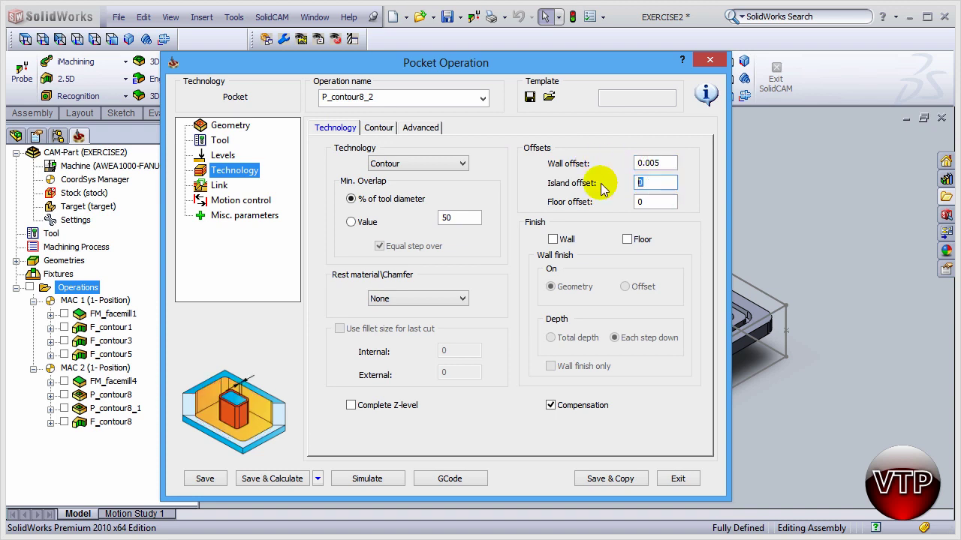
type(".005")
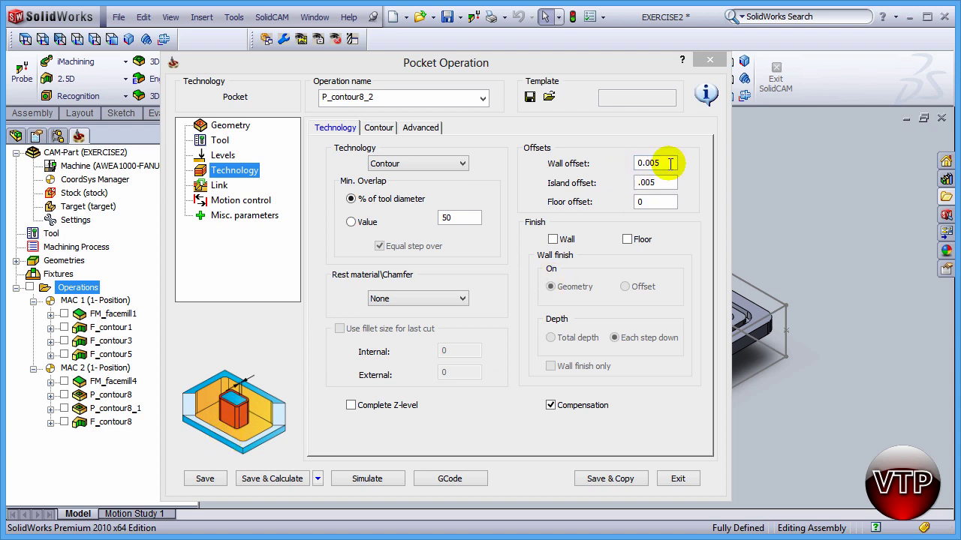
- Change both the wall offset and island offset values to 0.003
double_click(650, 183)
left_click(659, 162)
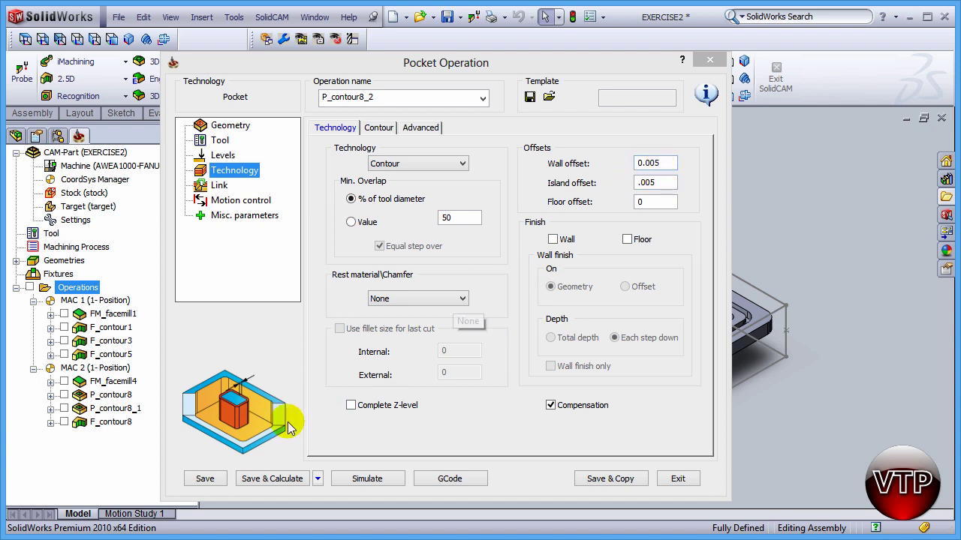
left_click(666, 162)
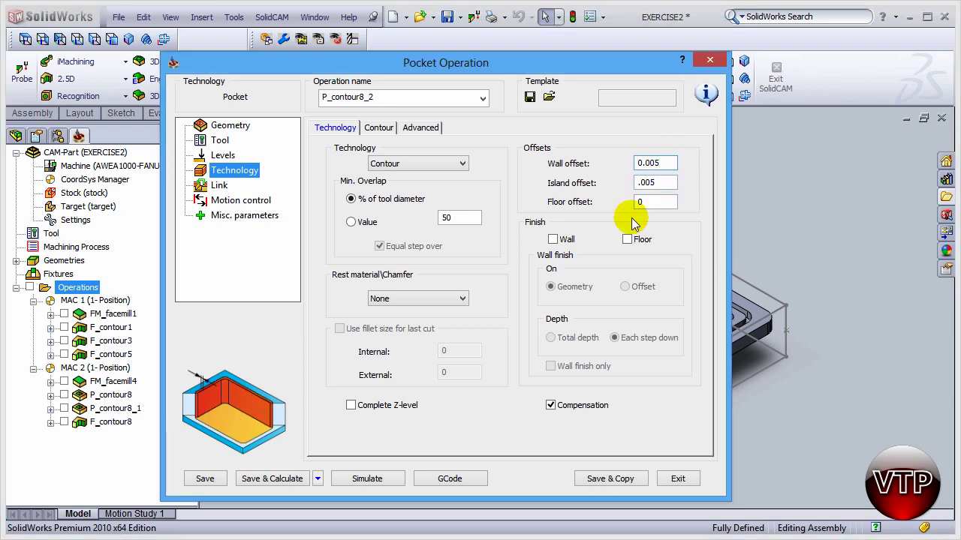
left_click_drag(652, 162, 681, 170)
type("3")
double_click(650, 182)
type("0.003")
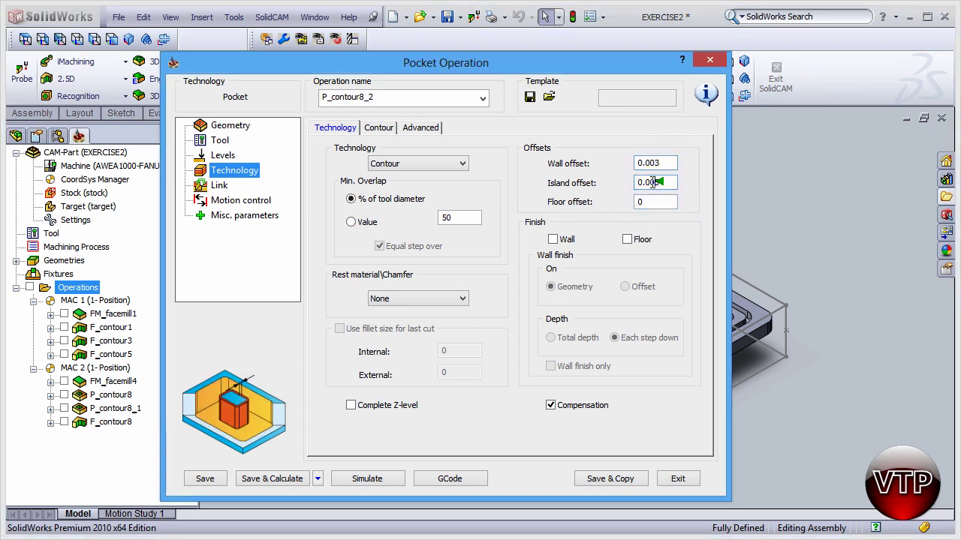
left_click(663, 200)
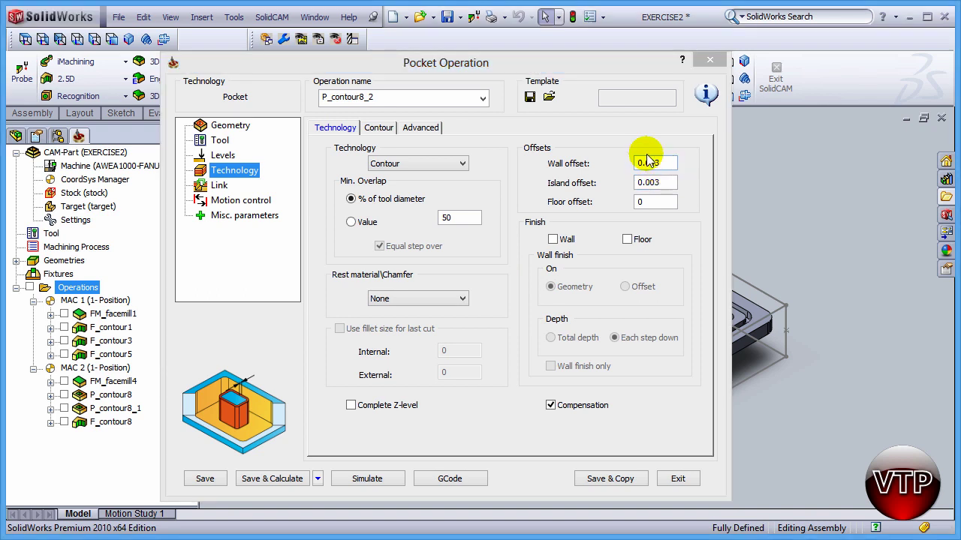
- Set an Arc lead-out with radius 0.005, then save and calculate the operation
left_click(219, 187)
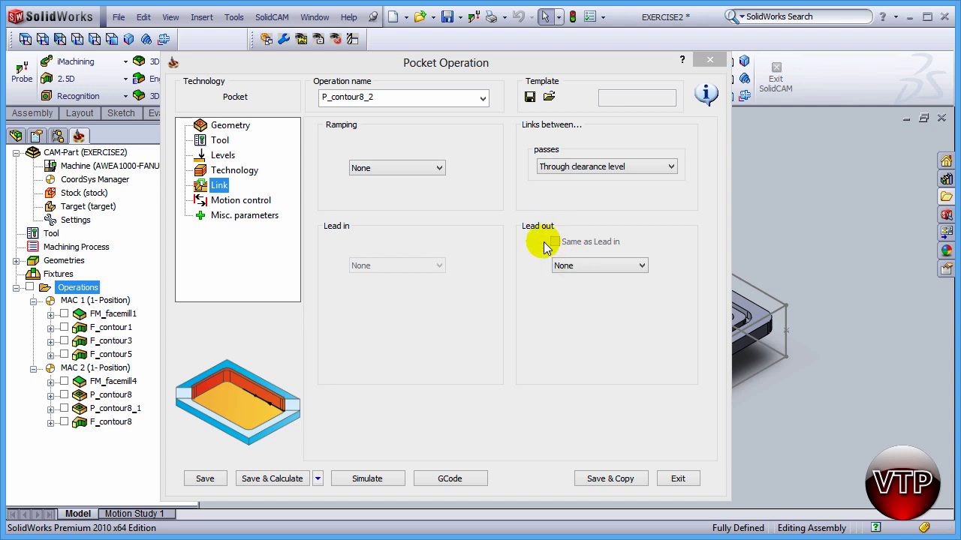
left_click(574, 267)
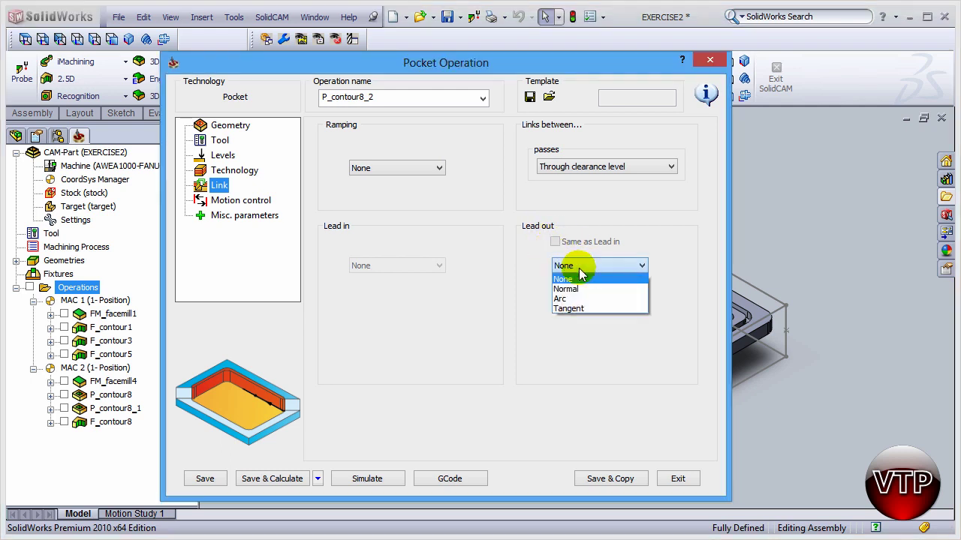
left_click(569, 299)
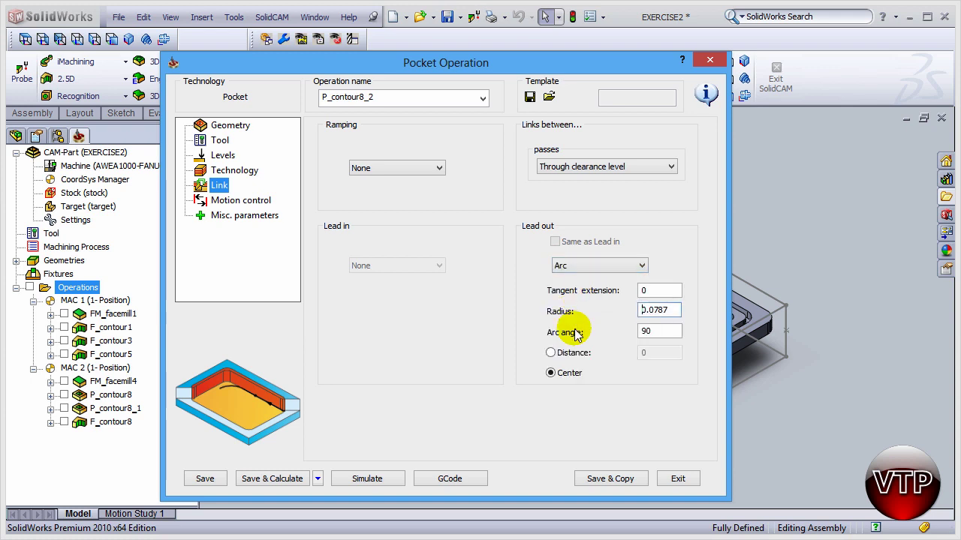
left_click_drag(653, 310, 704, 303)
type("05")
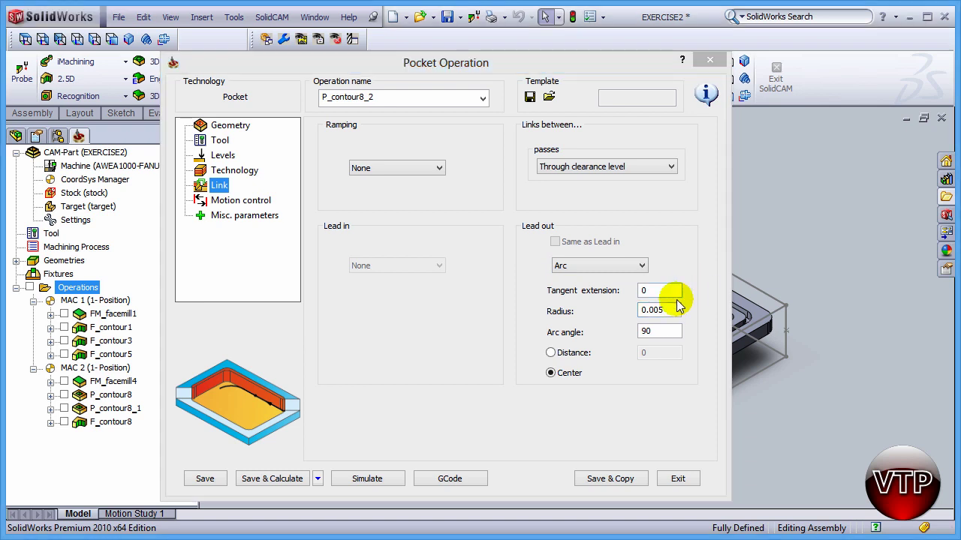
left_click(268, 478)
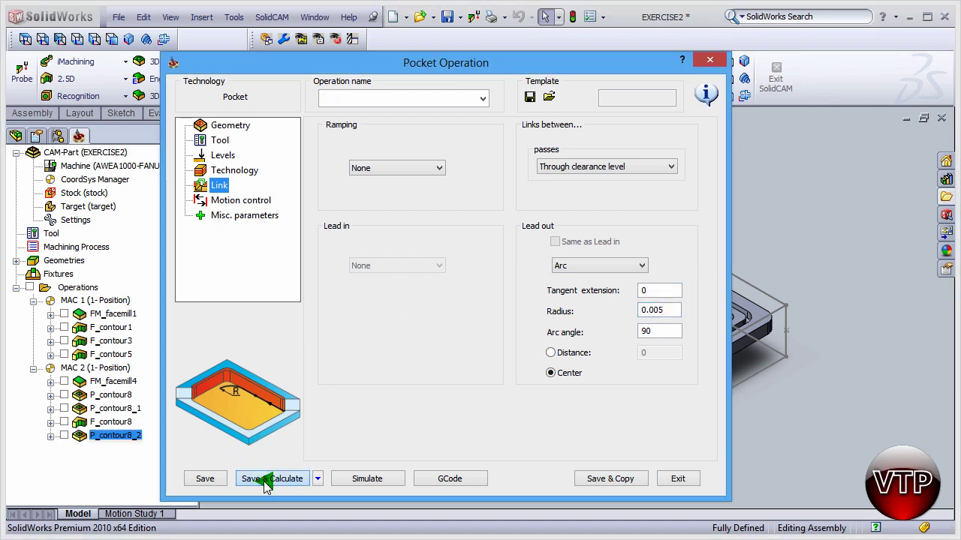
- Play the SolidVerify simulation, drag the speed slider slower, and replay it
left_click(365, 478)
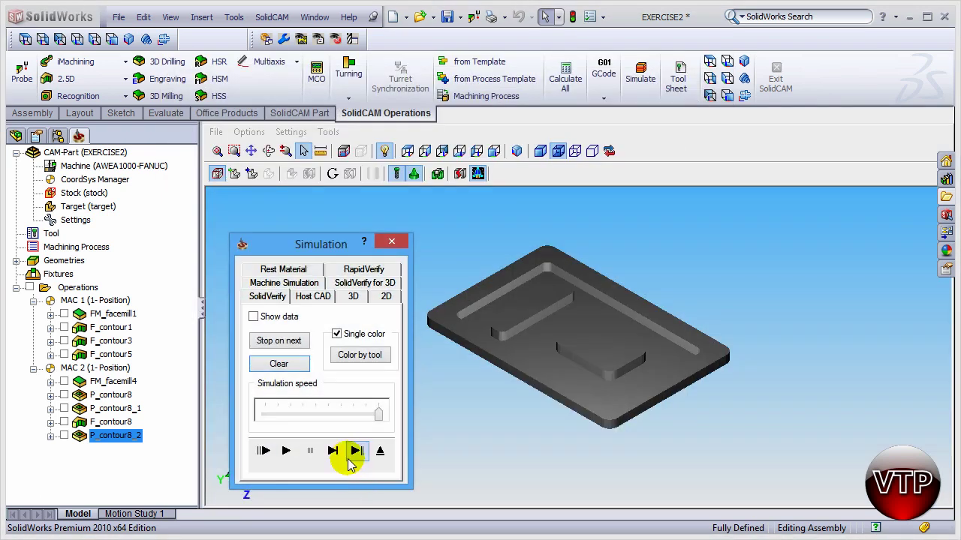
left_click(286, 451)
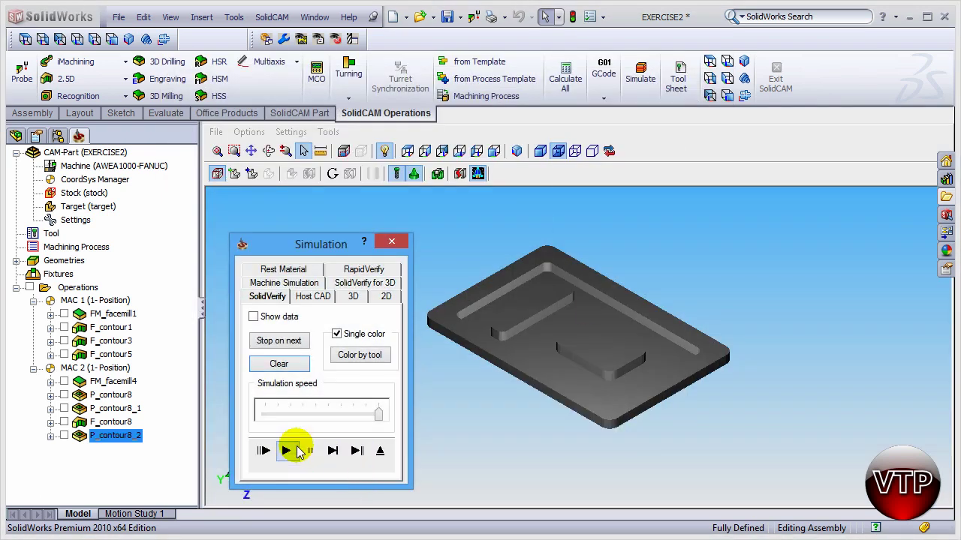
left_click_drag(378, 413, 301, 415)
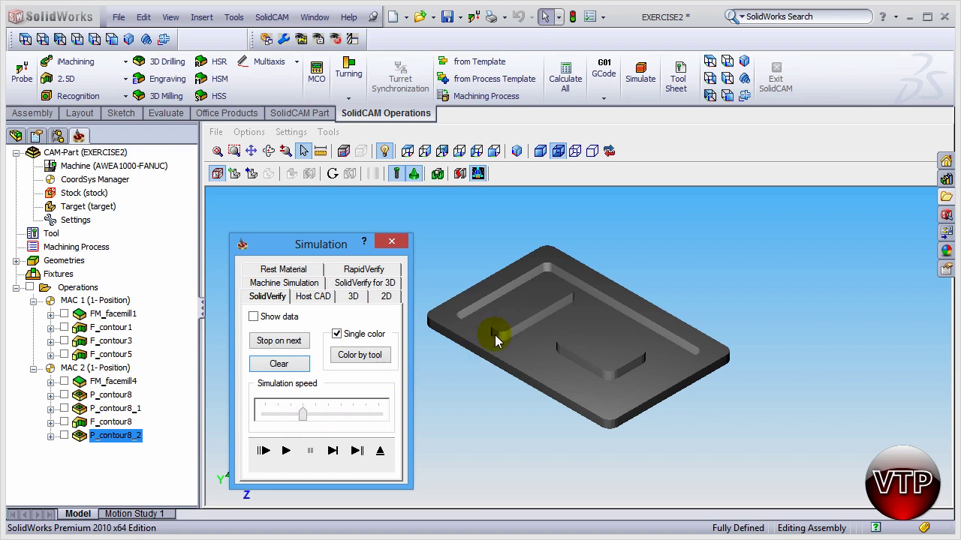
left_click(286, 450)
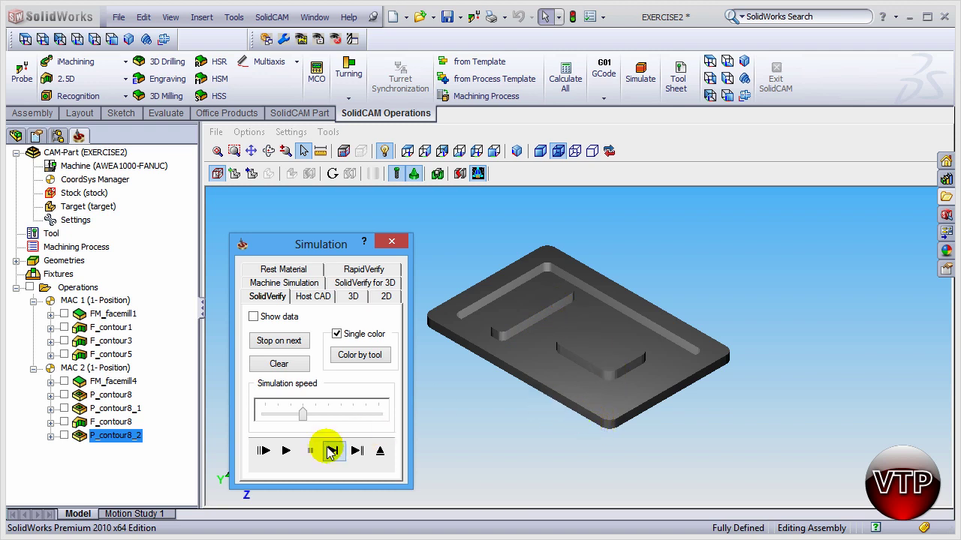
- Exit the simulation and Pocket Operation dialog, then orbit the machined part top-down and back
left_click(393, 243)
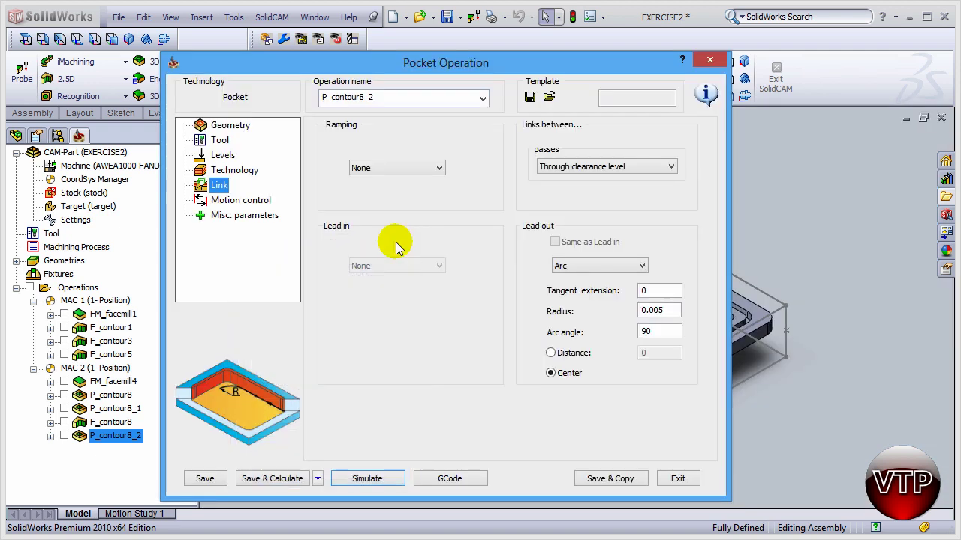
left_click(678, 479)
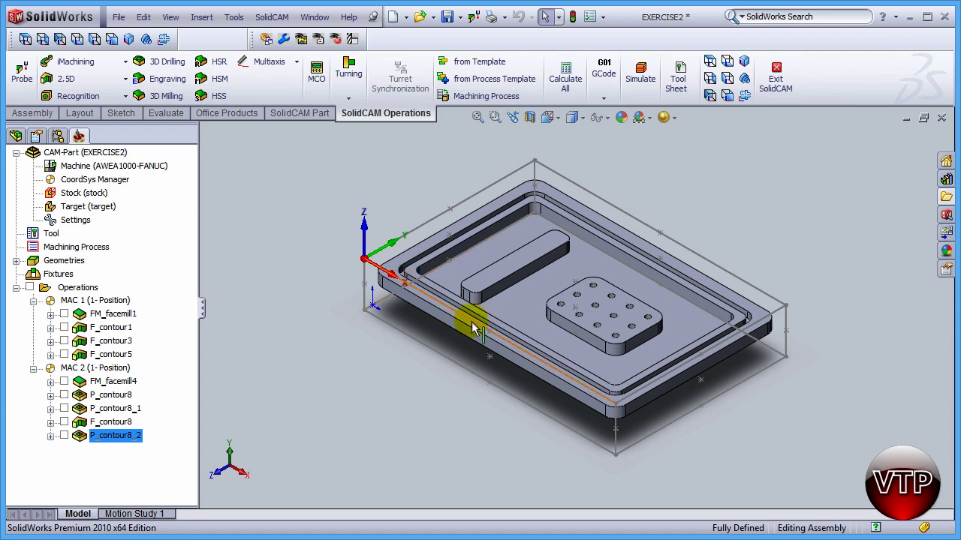
middle_click_drag(682, 343, 705, 316)
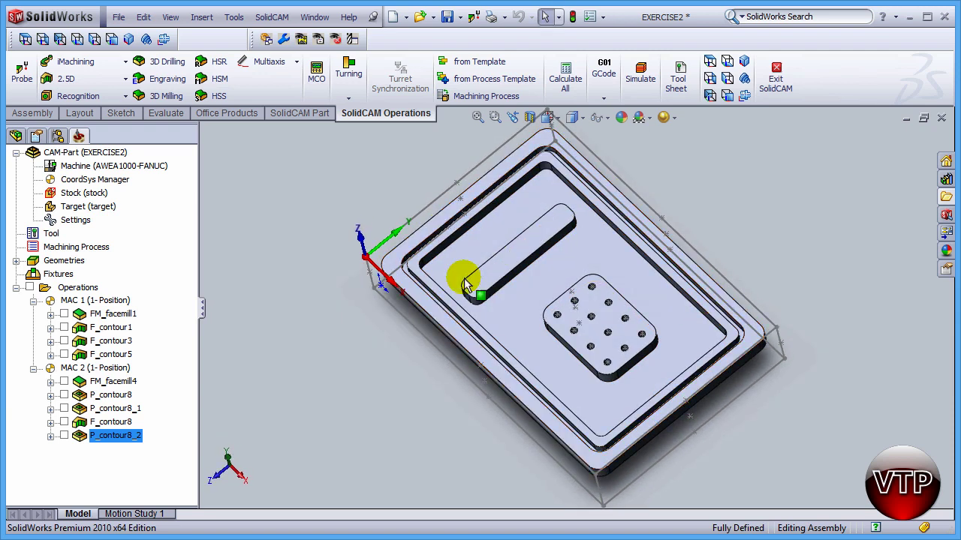
middle_click_drag(499, 346, 539, 328)
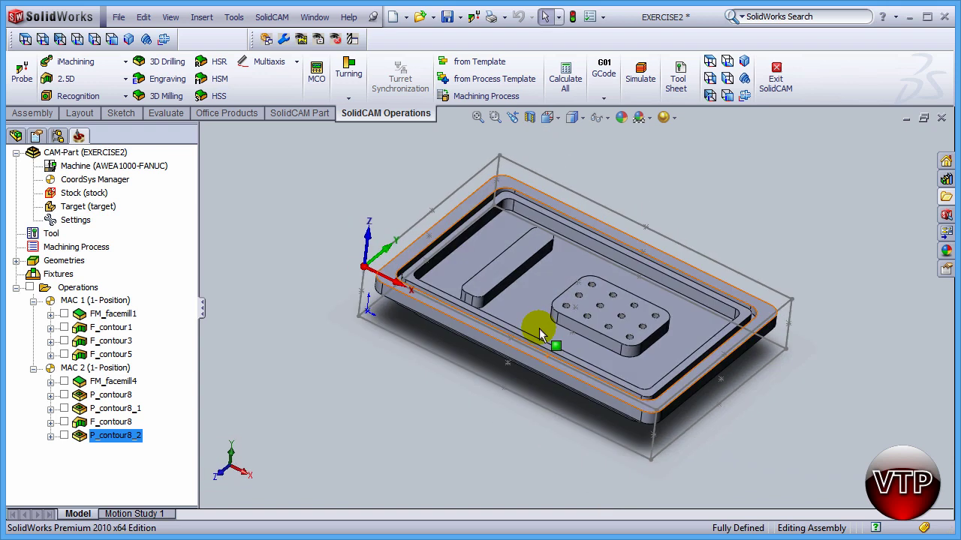